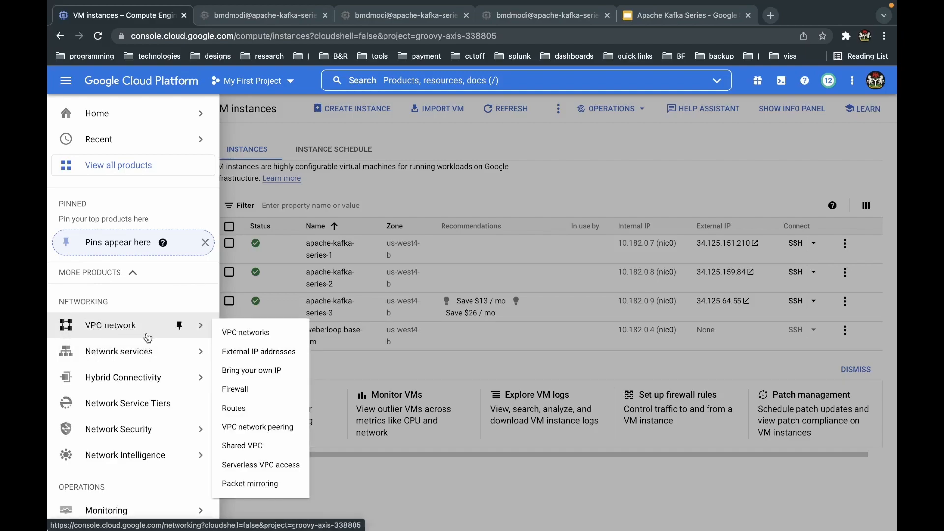
- Open the VPC network's firewall rules and review the existing list
click(190, 331)
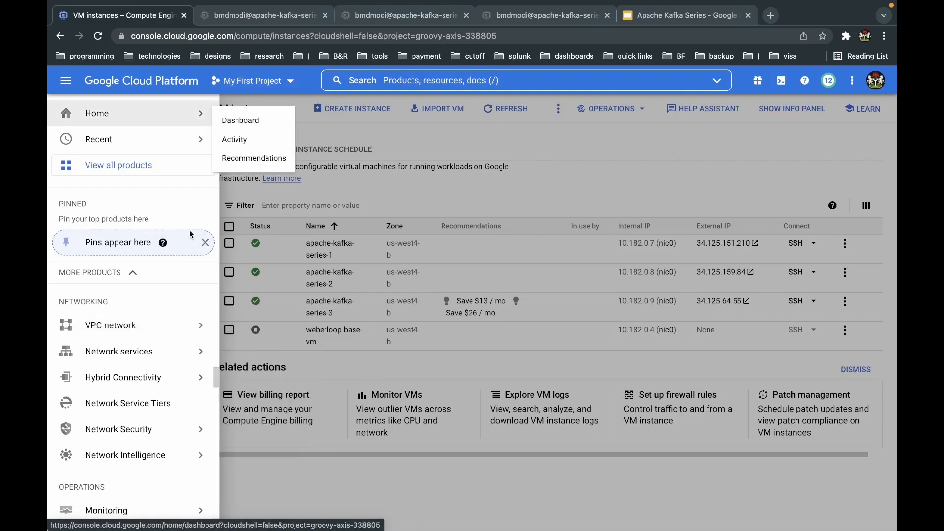
mouse_move(144, 329)
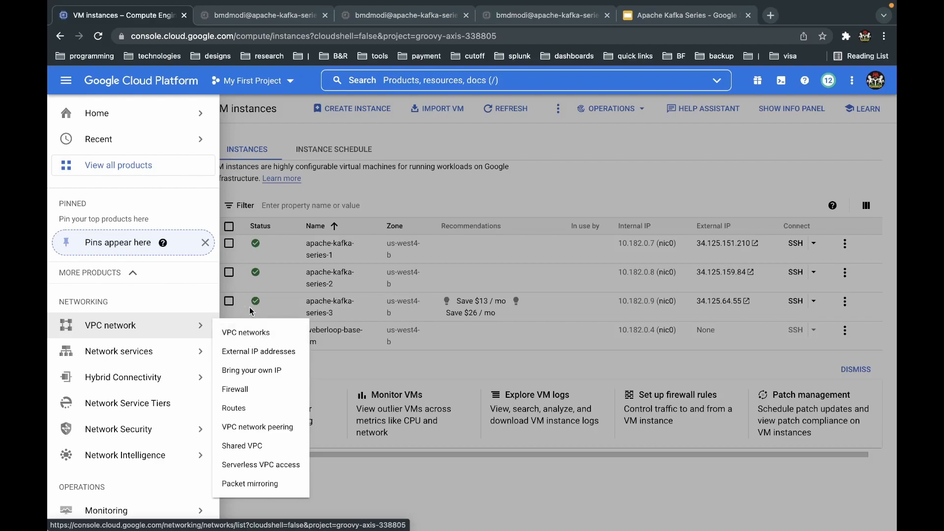
click(246, 390)
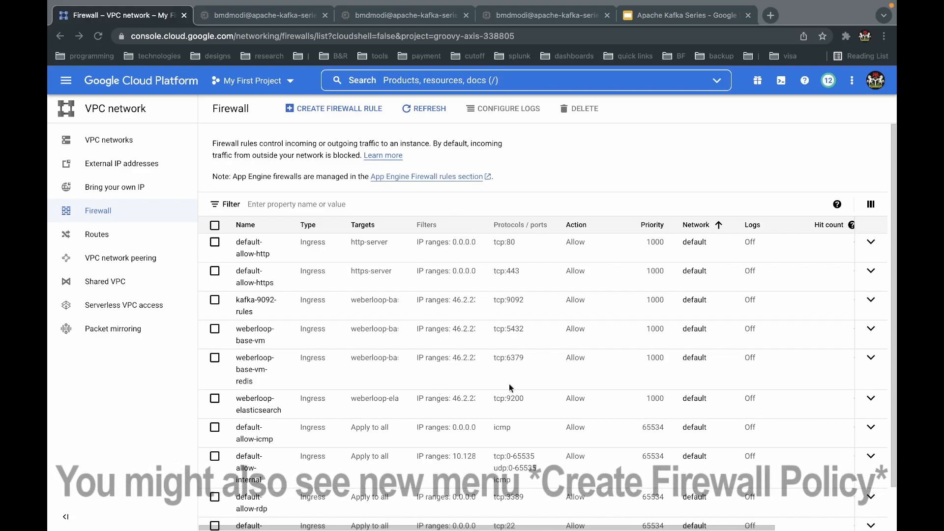
scroll(346, 351, down, 2)
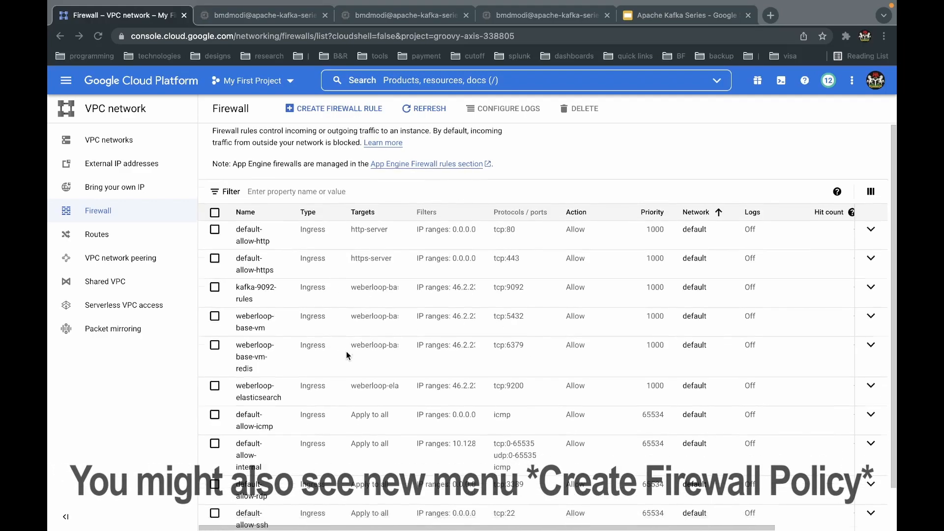
scroll(393, 296, up, 2)
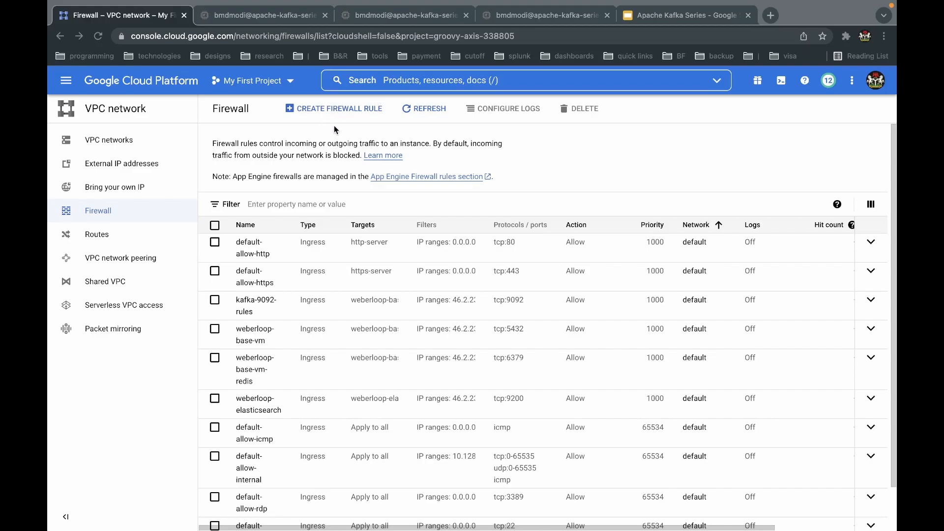
- Start a new firewall rule and name it apache-kafka-series
click(338, 111)
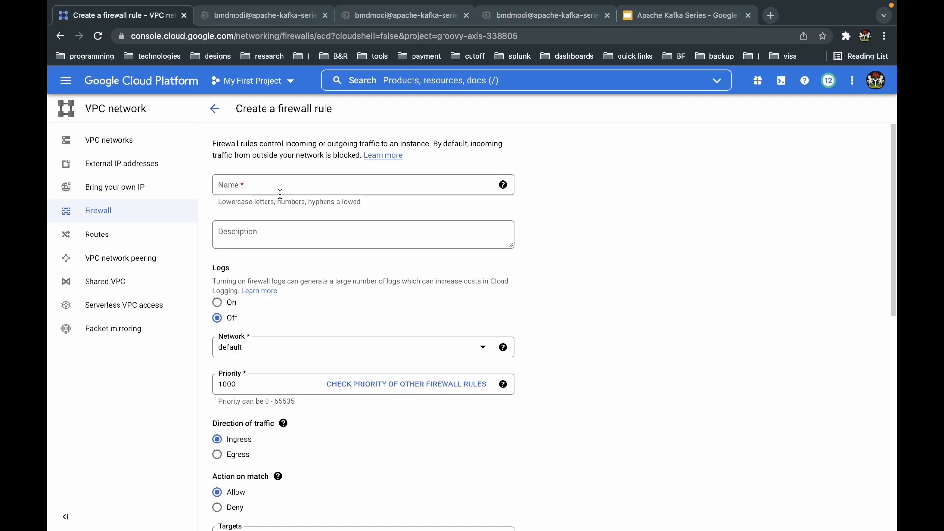
click(248, 189)
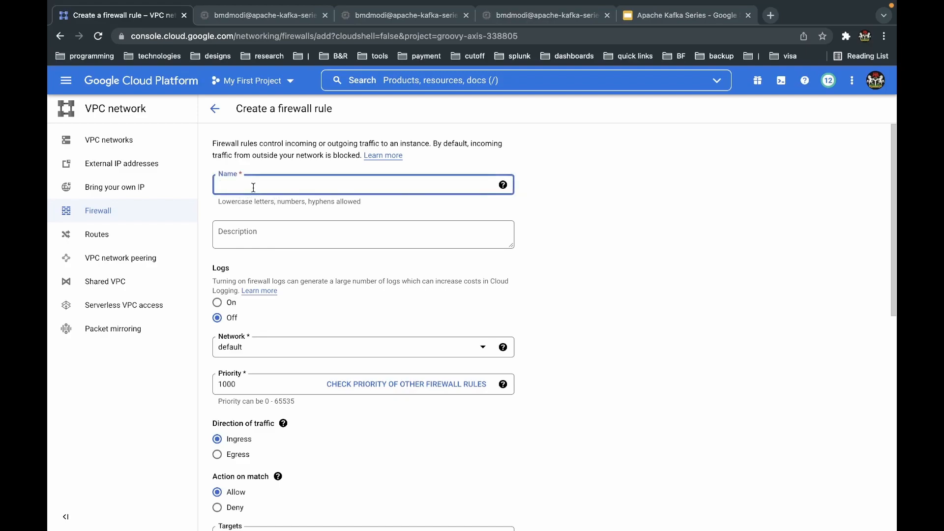
text(apache-kafka-series-1)
key(BackSpace)
key(BackSpace)
- Enter "Apache Kafka series" as the firewall rule's description
click(275, 232)
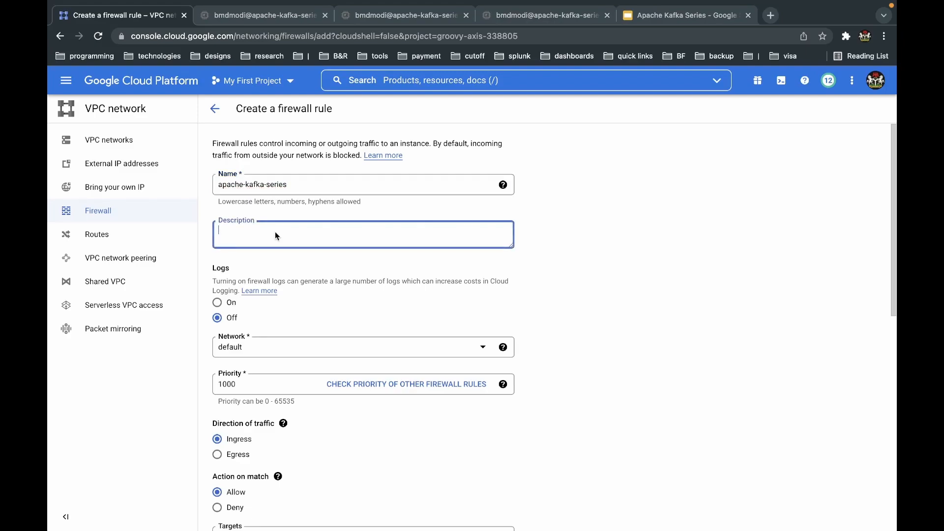
text(apache-kafka-series-1)
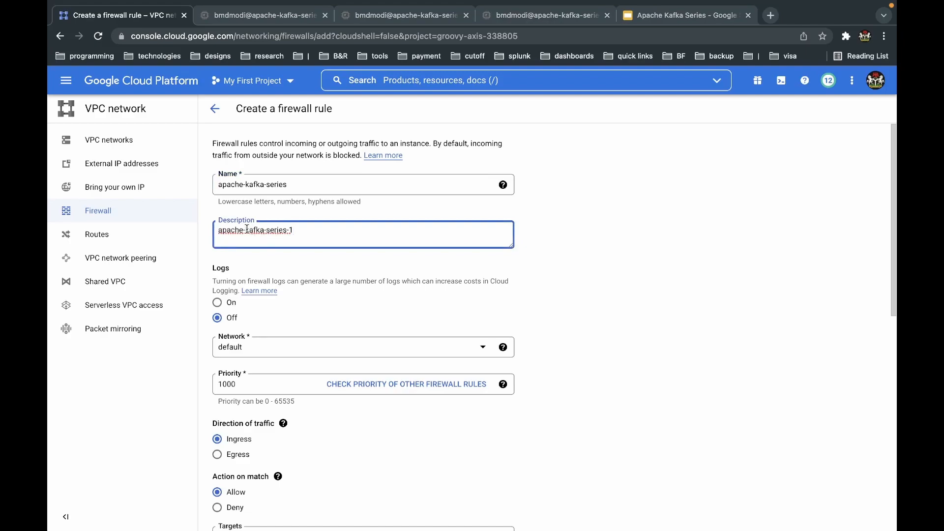
click(246, 230)
key(BackSpace)
key(BackSpace)
key(BackSpace)
key(BackSpace)
key(BackSpace)
text(K)
key(BackSpace)
text(A)
- Select default as the network for the firewall rule
scroll(603, 302, down, 3)
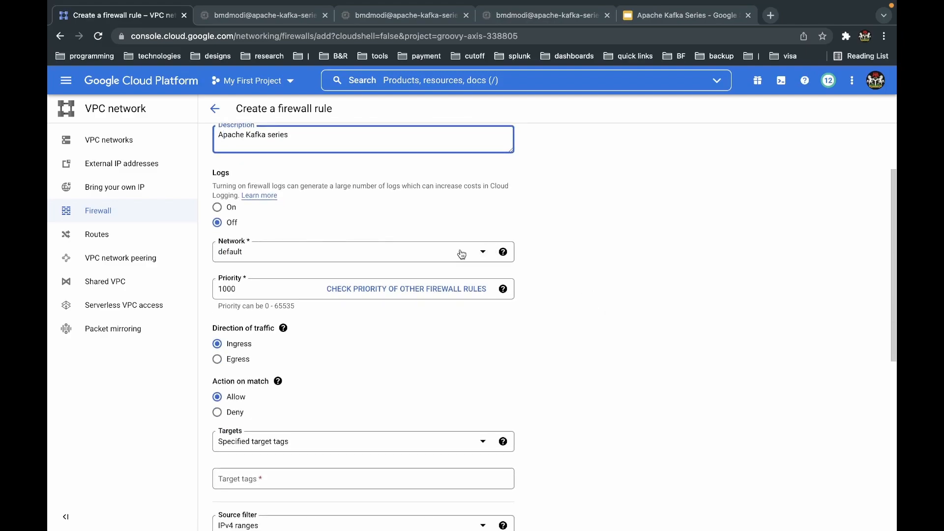
click(460, 249)
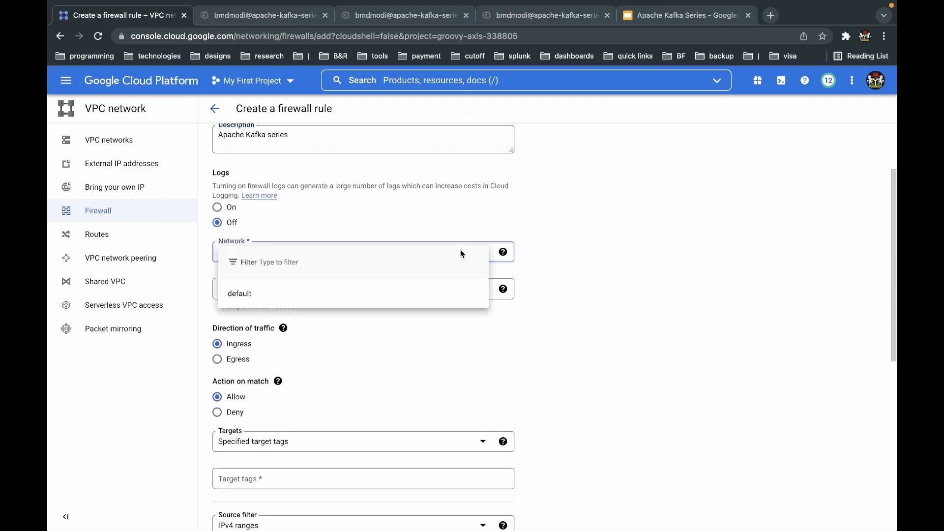
click(291, 296)
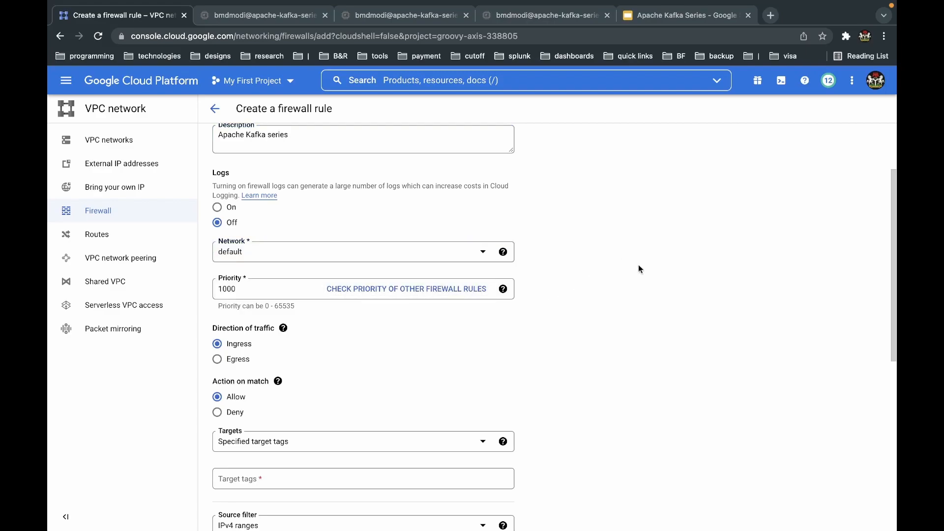
- Set the firewall rule's targets to Specified target tags
scroll(644, 266, down, 2)
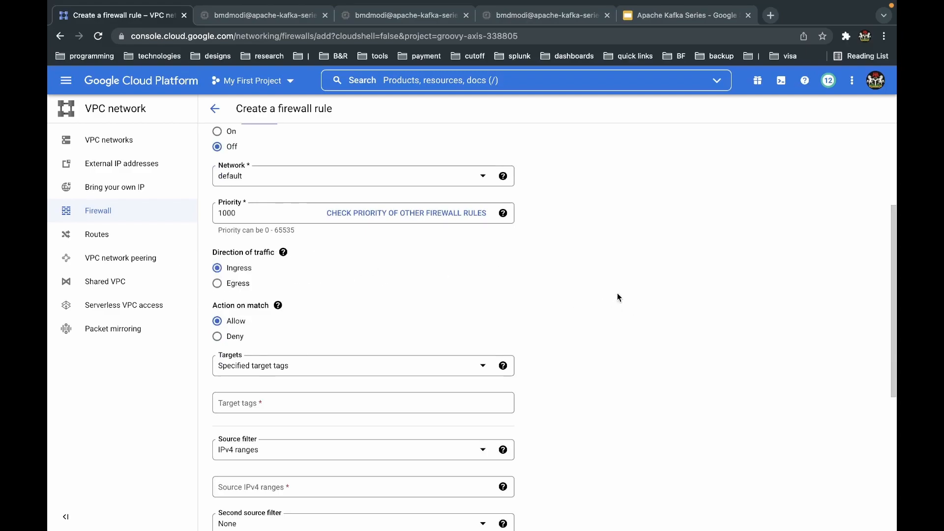
scroll(605, 285, down, 1)
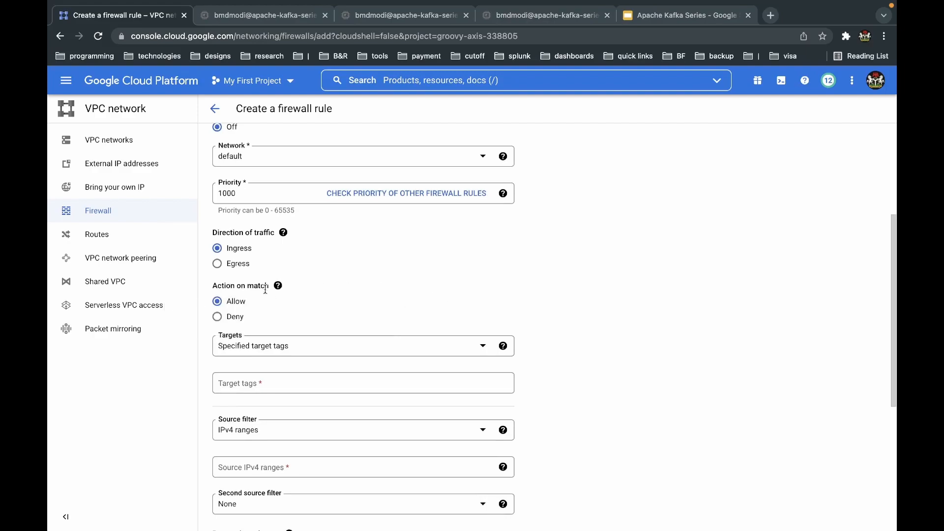
scroll(654, 310, down, 2)
scroll(654, 313, down, 1)
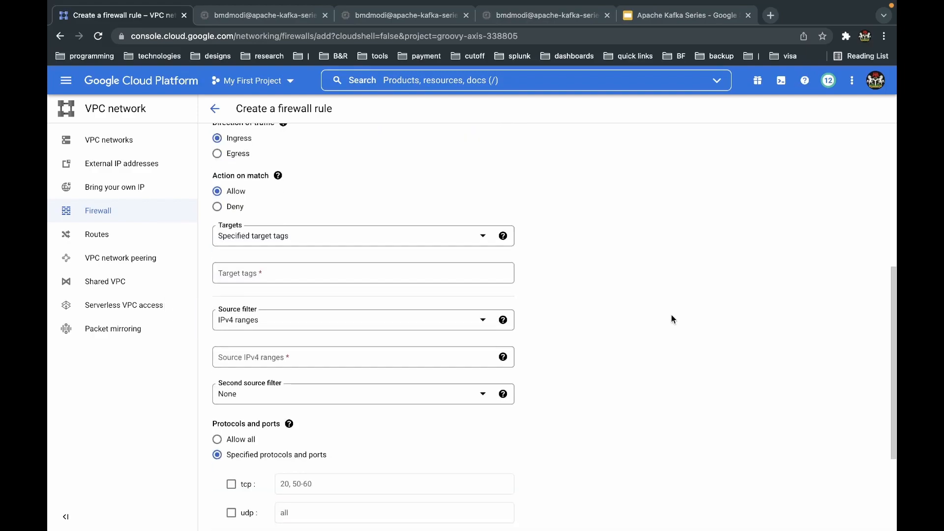
click(295, 238)
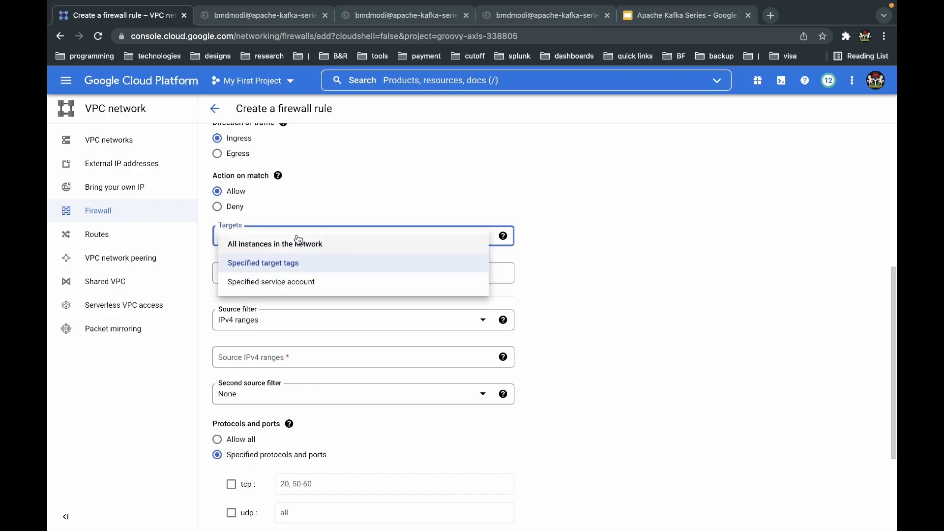
click(274, 268)
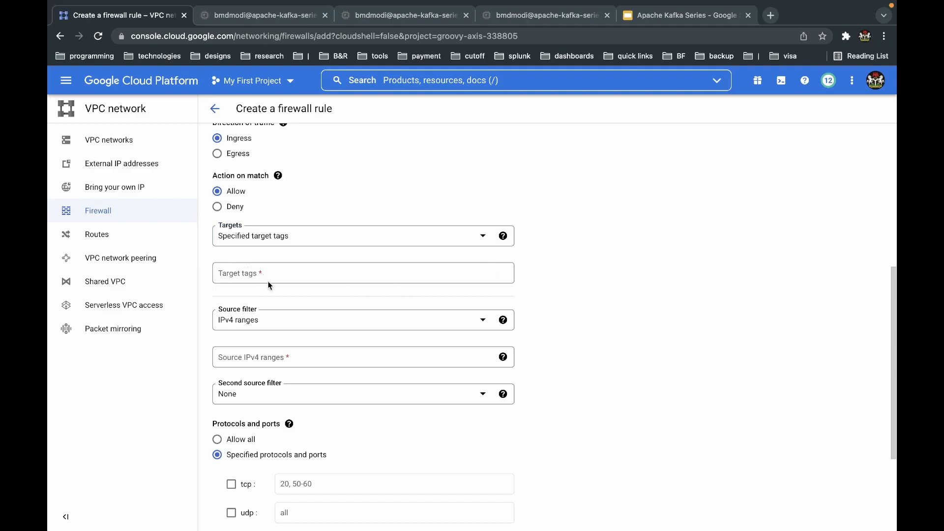
- Add the target tags apache-kafka-series-1, apache-kafka-series-2 and apache-kafka-series-3 to the firewall rule
click(239, 273)
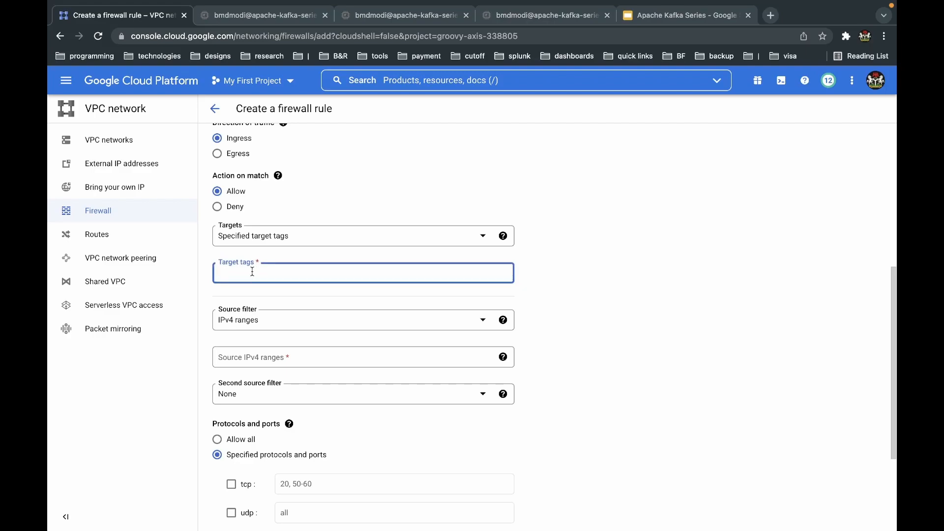
text(apache-kafka-series-1)
key(Return)
text(apache-kafka-series-1)
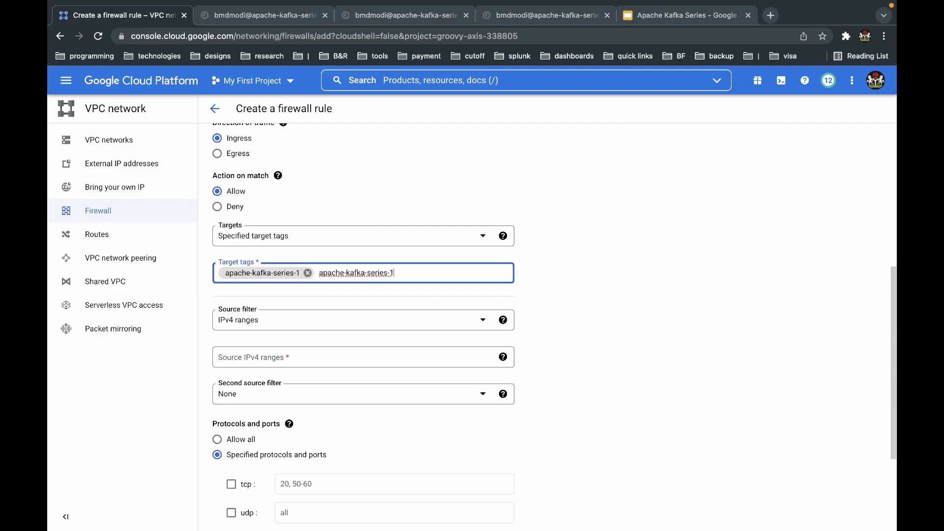
key(BackSpace)
text(2)
key(Return)
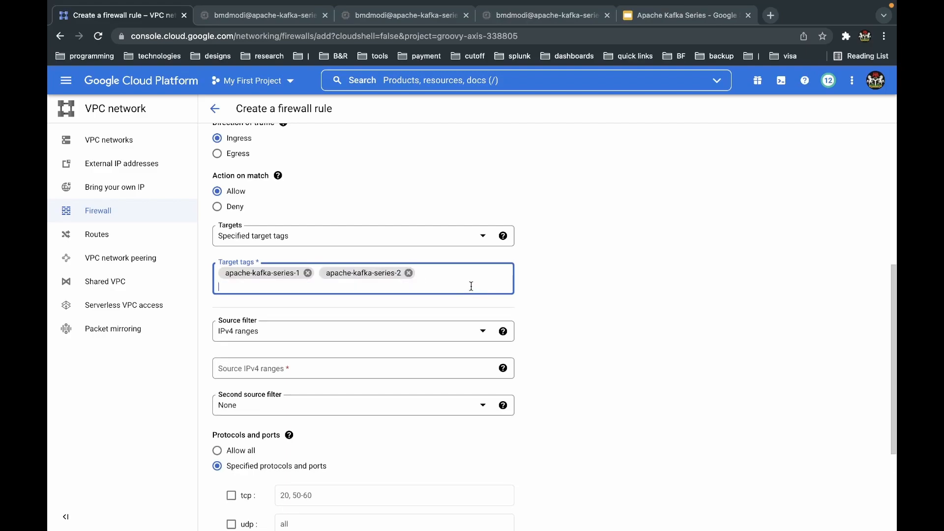
text(apache-kafka-series-1)
key(BackSpace)
key(Return)
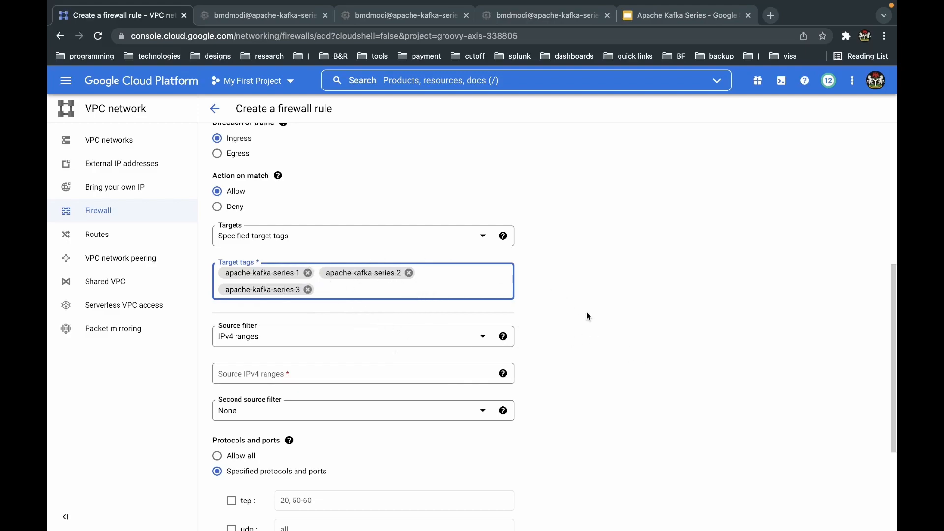
- Look up this computer's public IPv4 address on ip4.me in a new tab and select the address
scroll(590, 313, down, 3)
scroll(588, 314, up, 2)
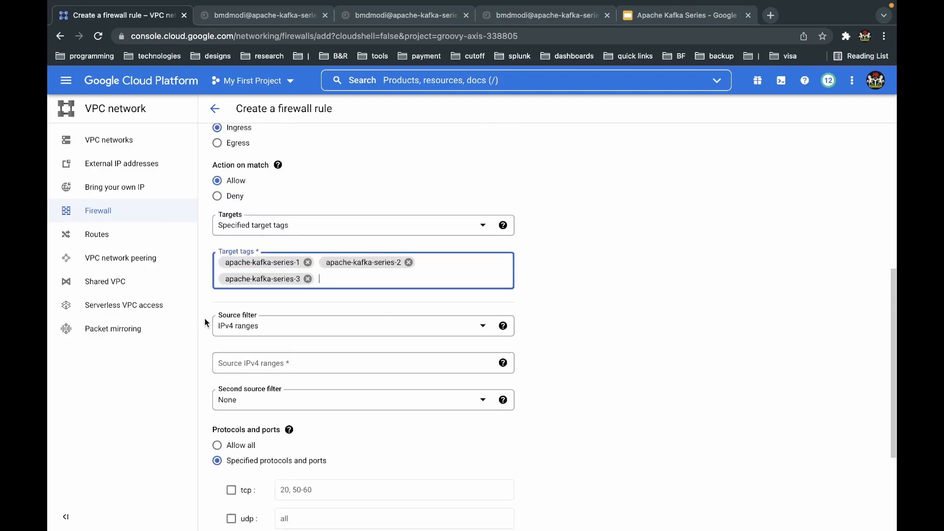
scroll(675, 325, down, 2)
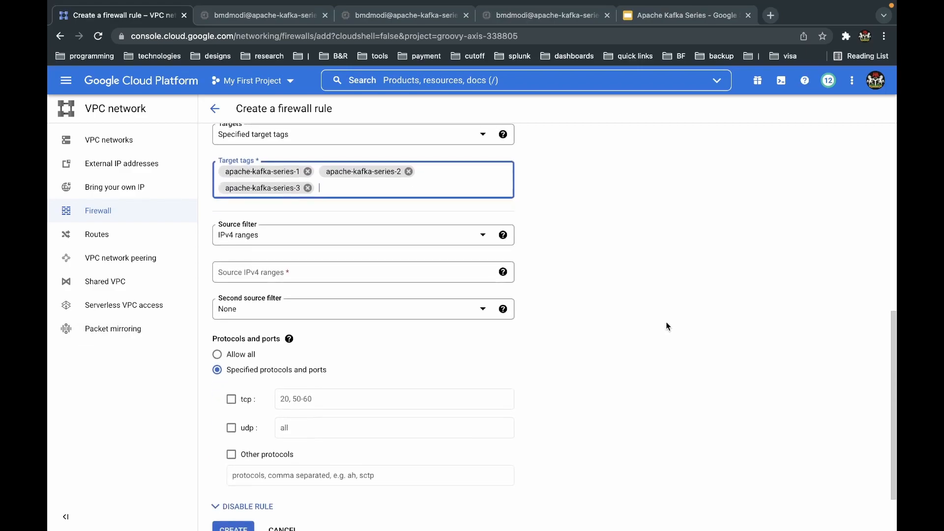
scroll(681, 325, down, 1)
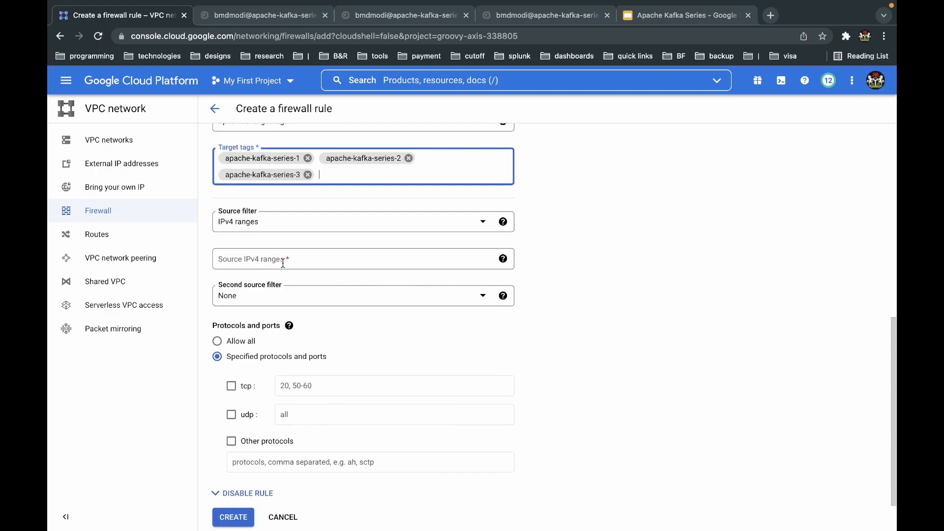
click(267, 257)
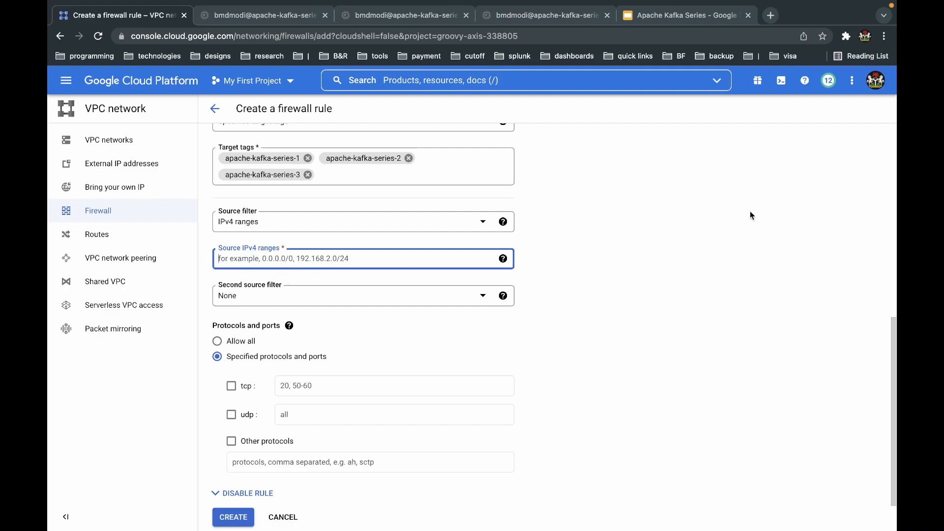
click(775, 17)
text(ip)
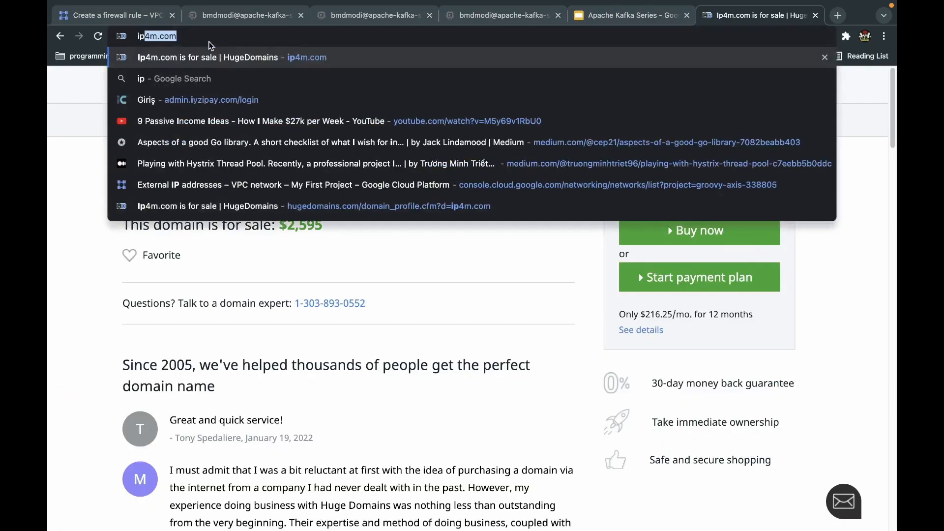
text(4.m)
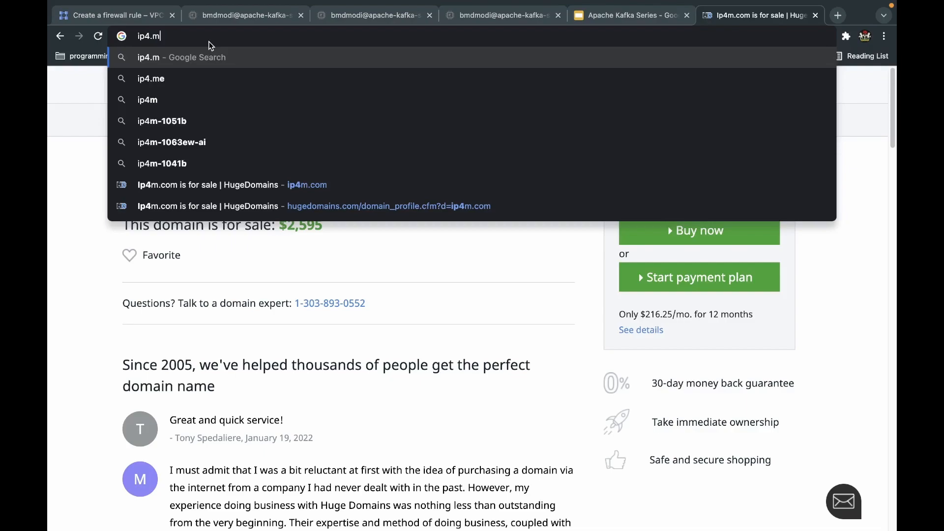
text(e)
key(Return)
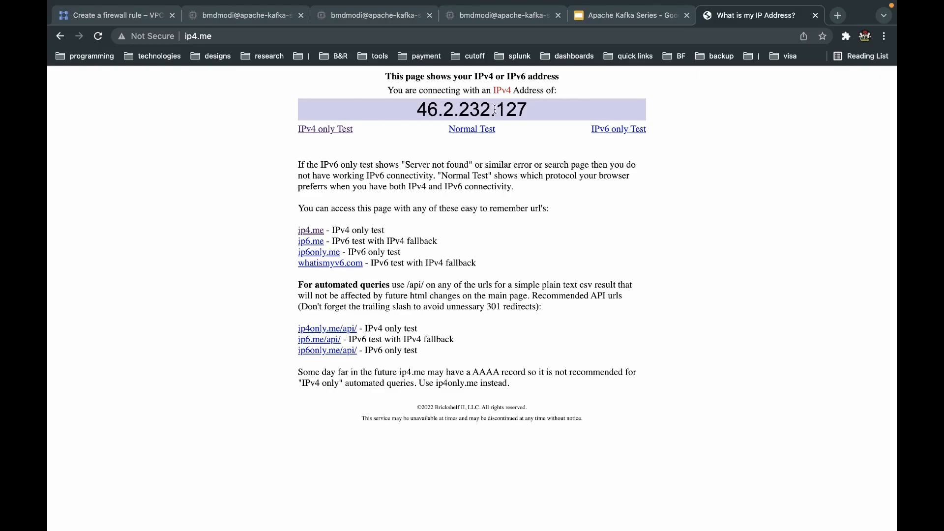
drag(528, 109, 416, 113)
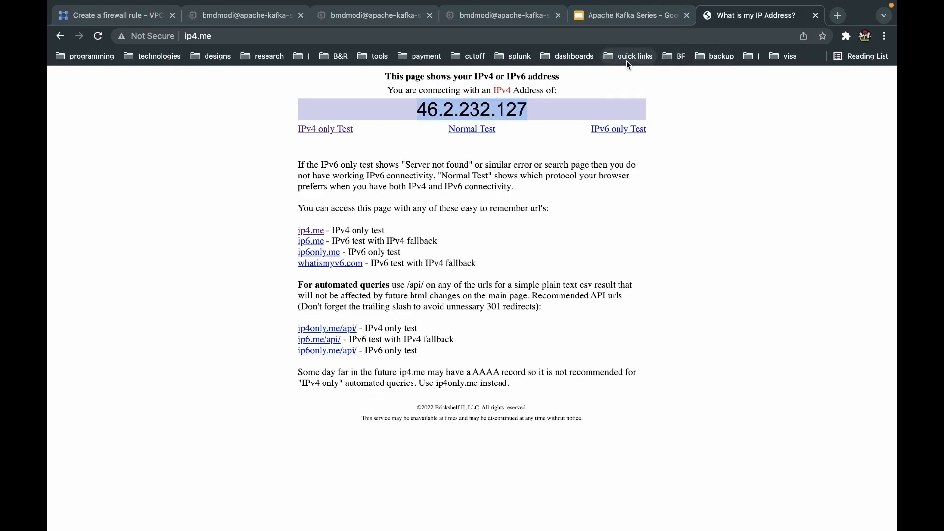
- Return to the firewall rule form and add 123.30.49.50/32 as the source IPv4 range
key(super+1)
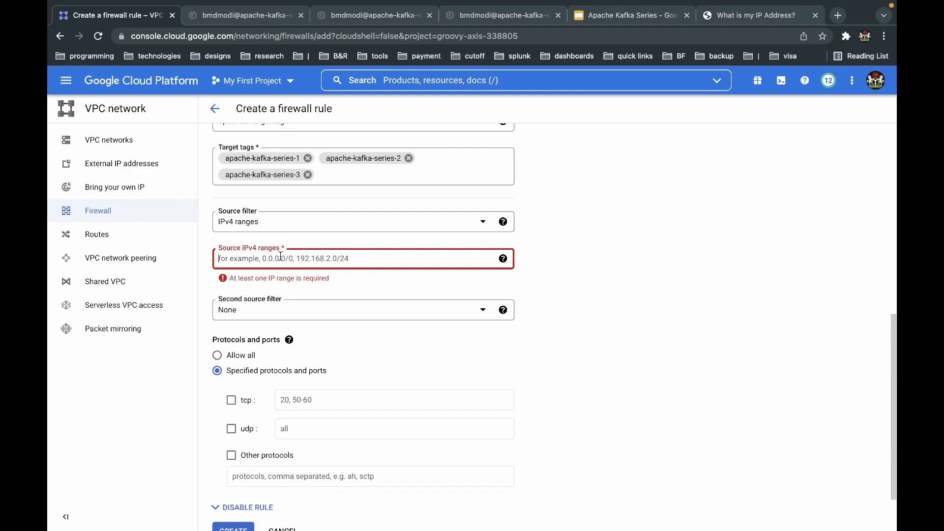
text(123.)
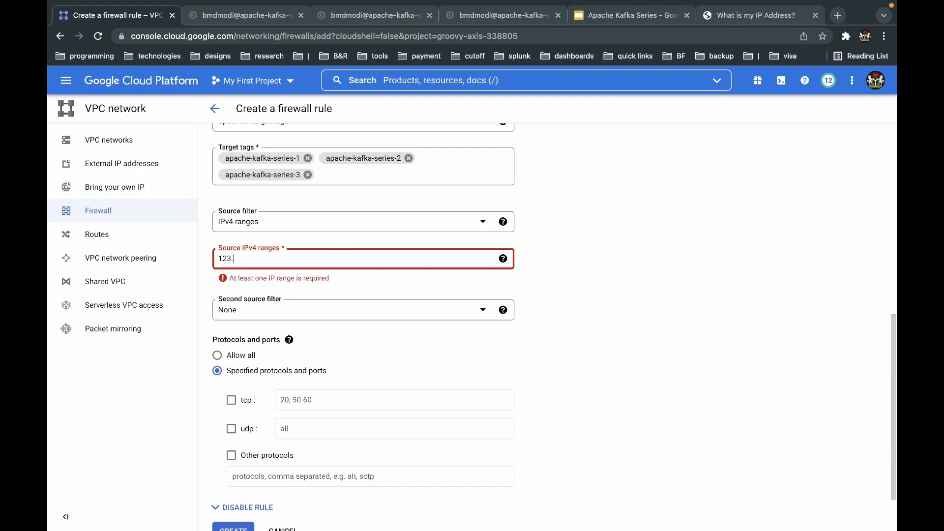
text(30.49.50/32)
click(253, 279)
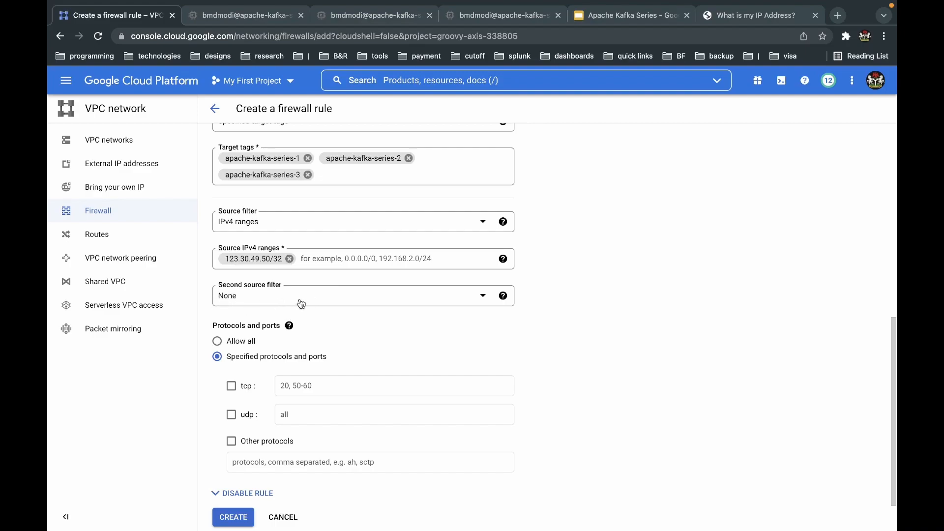
- Allow TCP port 9092 in the firewall rule and check the port against the listening ports in the apache-kafka-series-3 SSH session
scroll(524, 355, down, 1)
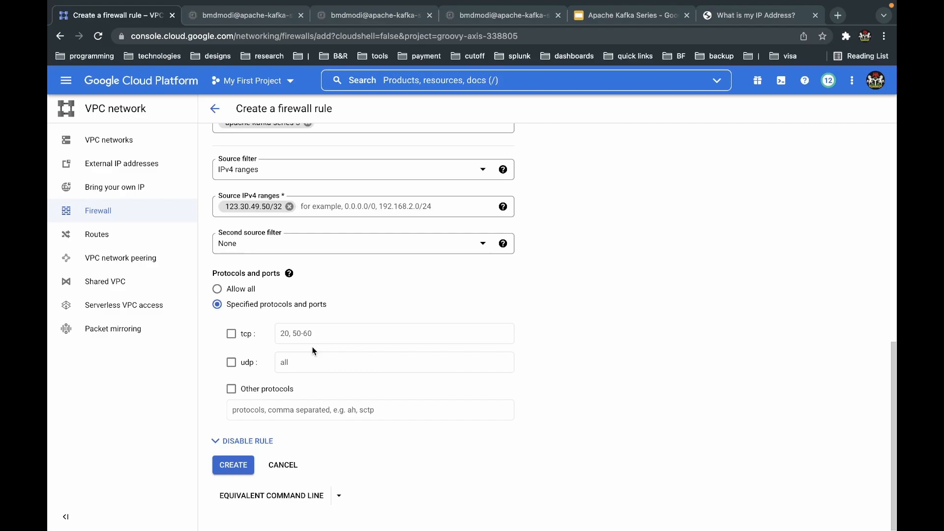
click(232, 335)
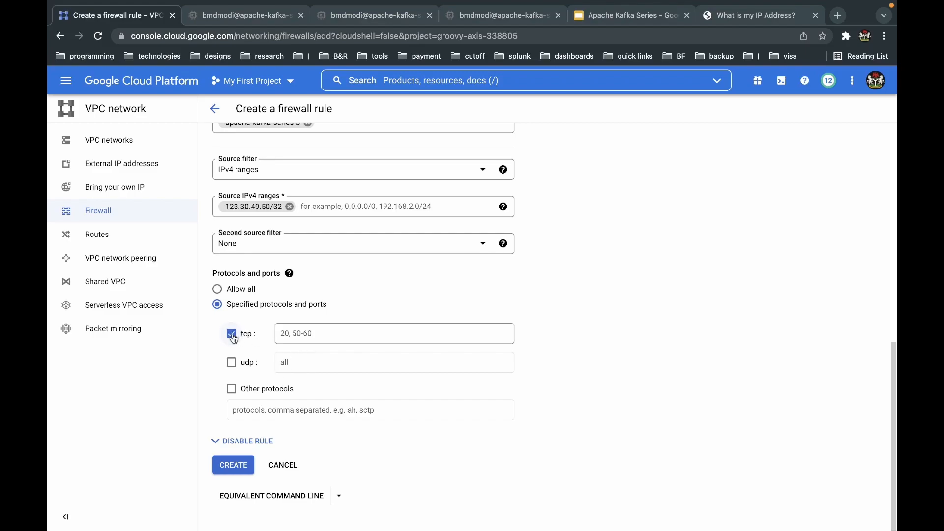
click(331, 335)
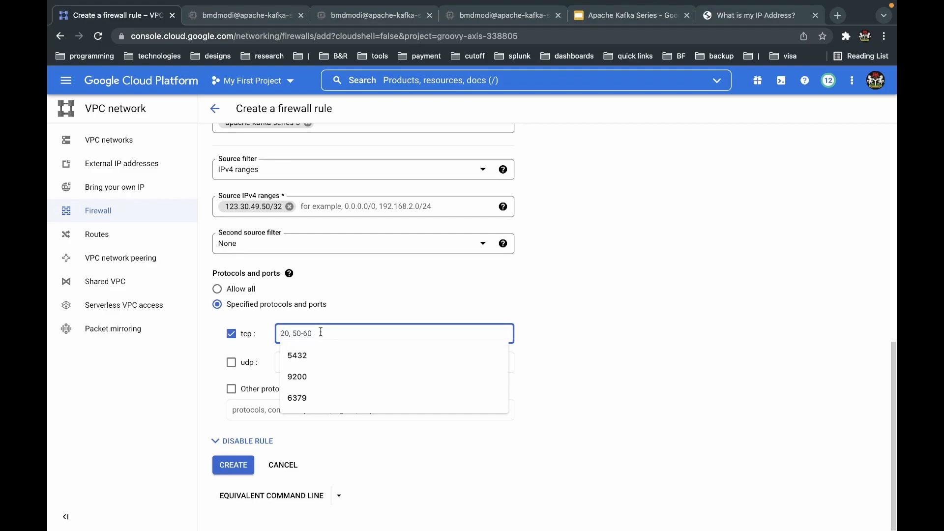
text(90)
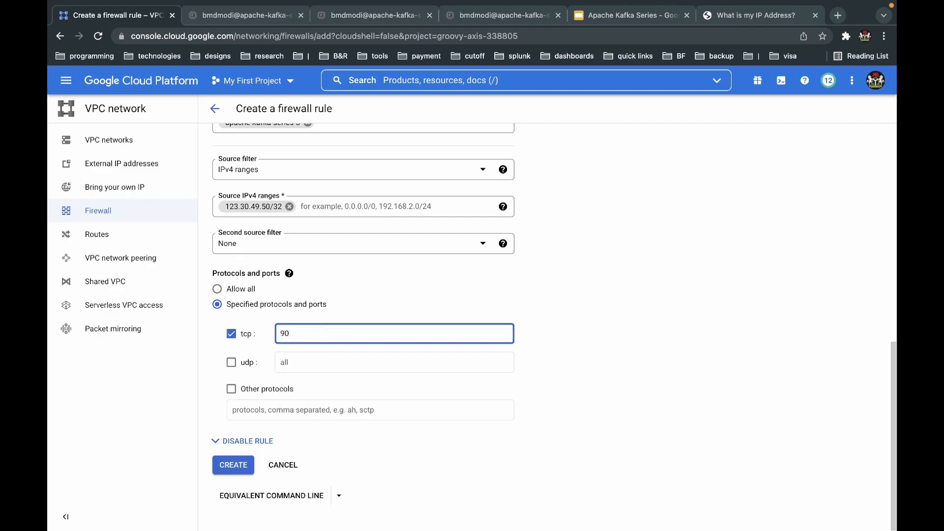
text(92)
click(241, 16)
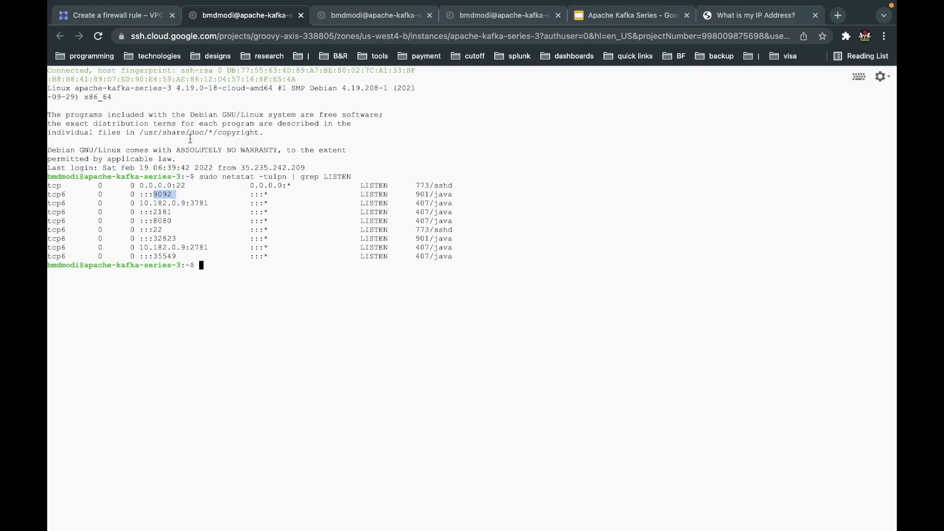
click(136, 19)
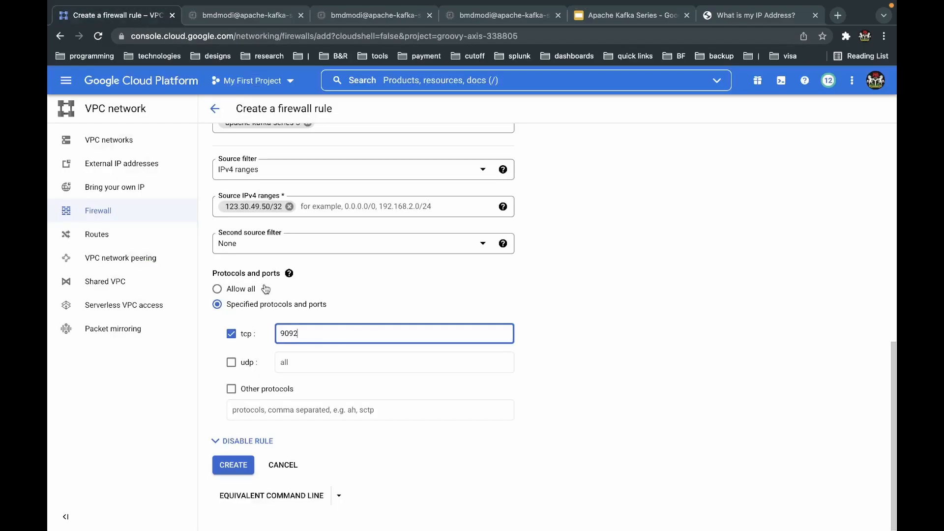
click(317, 442)
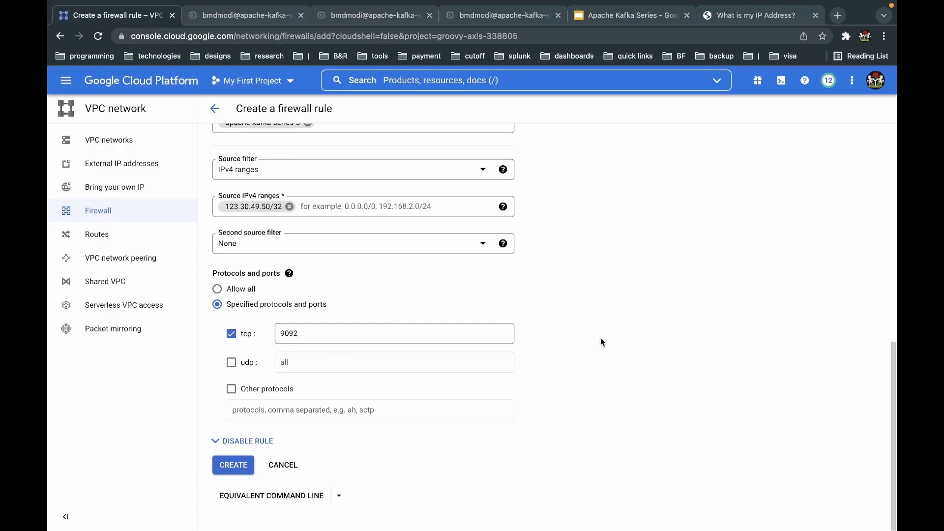
- Review the completed firewall rule form from the name and direction through target tags, source range, and protocols and ports
scroll(611, 342, up, 7)
scroll(615, 349, up, 3)
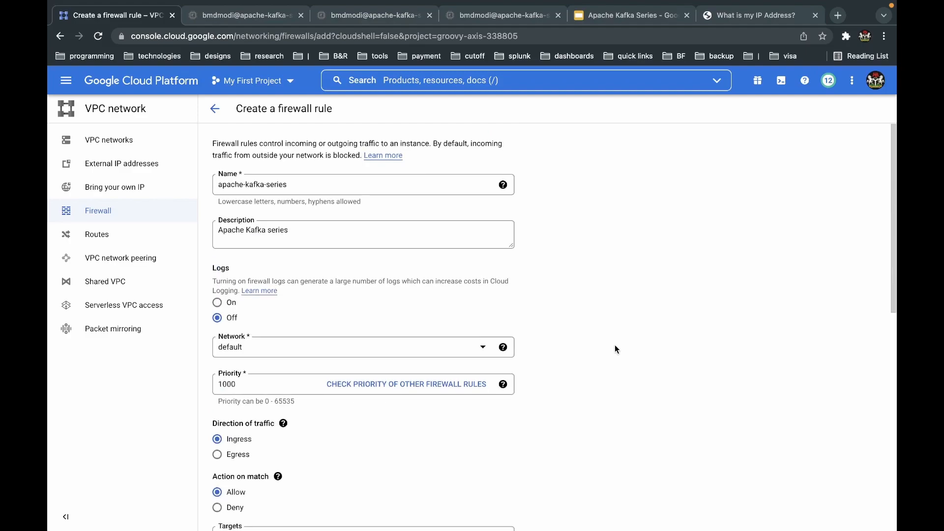
scroll(615, 348, down, 4)
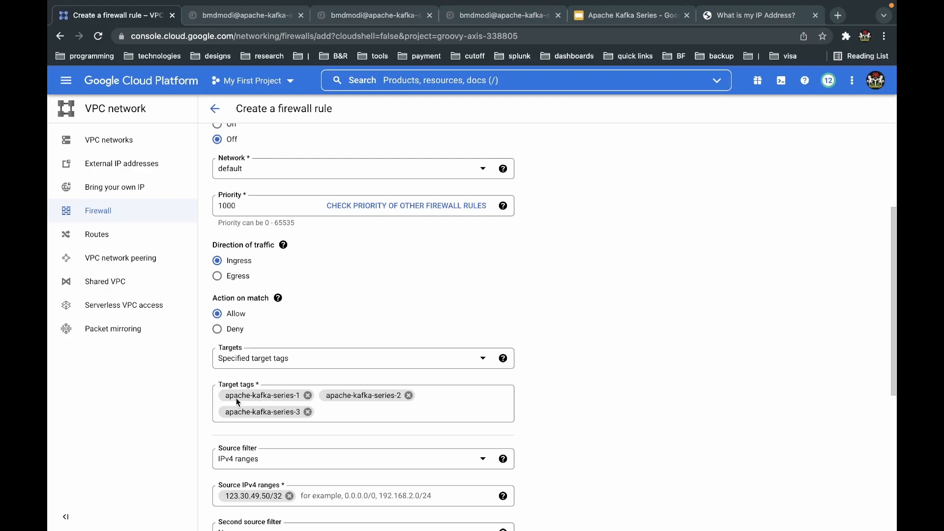
click(366, 406)
scroll(558, 318, down, 5)
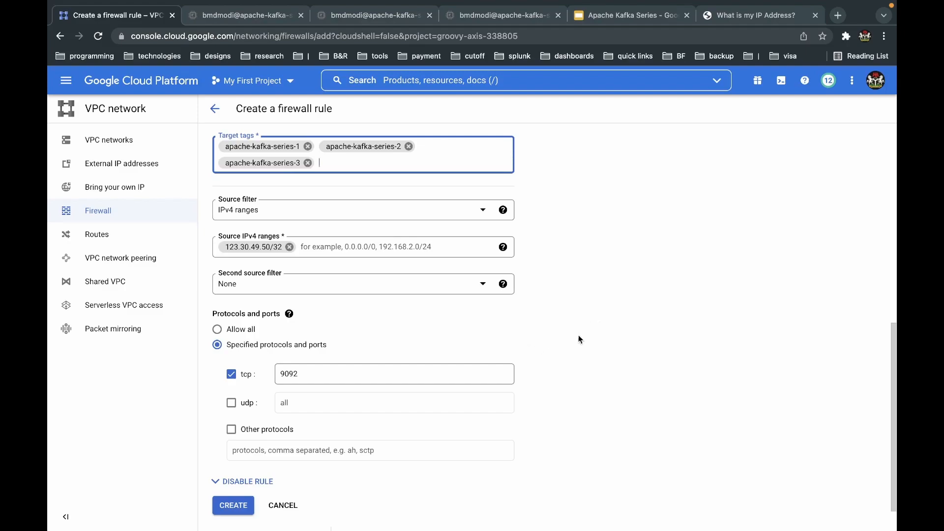
scroll(582, 327, down, 2)
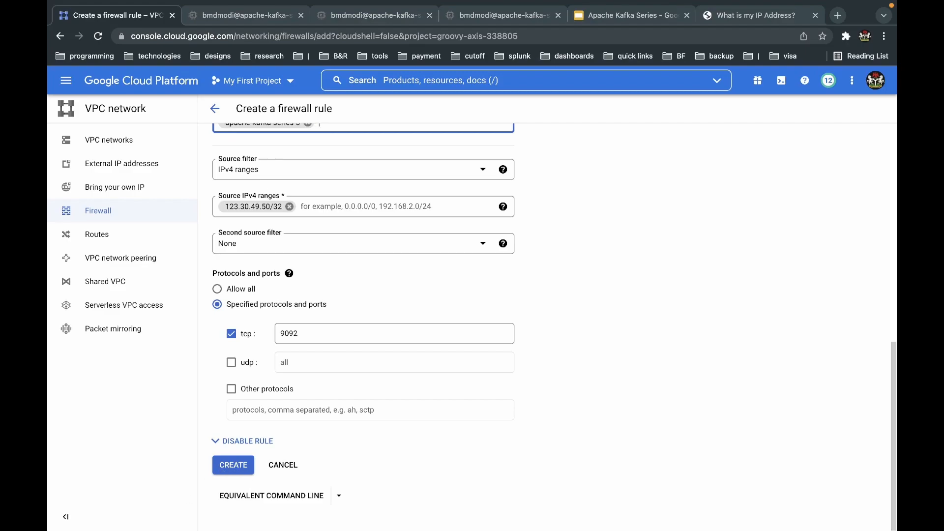